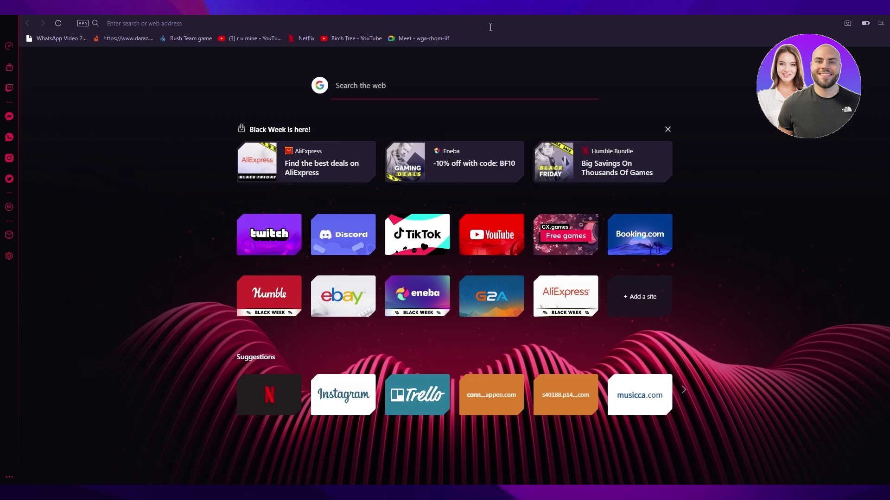
- Go to wordpress.com from the browser's address bar
left_click(490, 28)
left_click(490, 27)
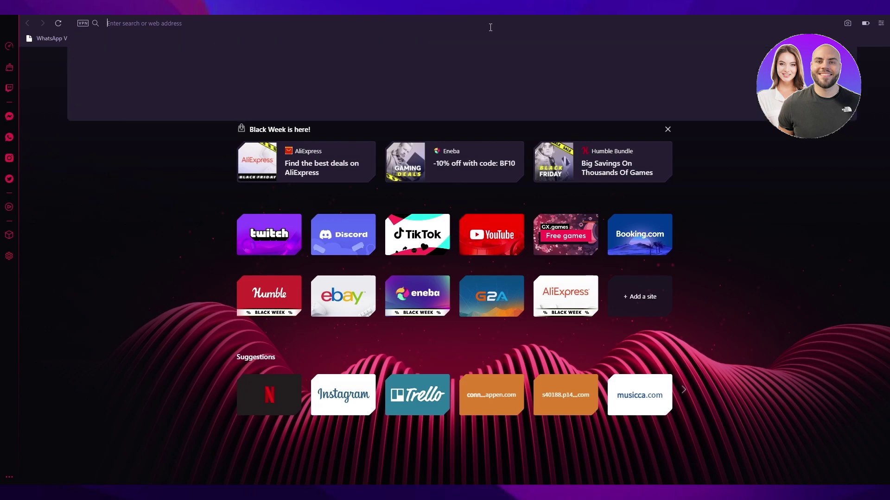
type("word")
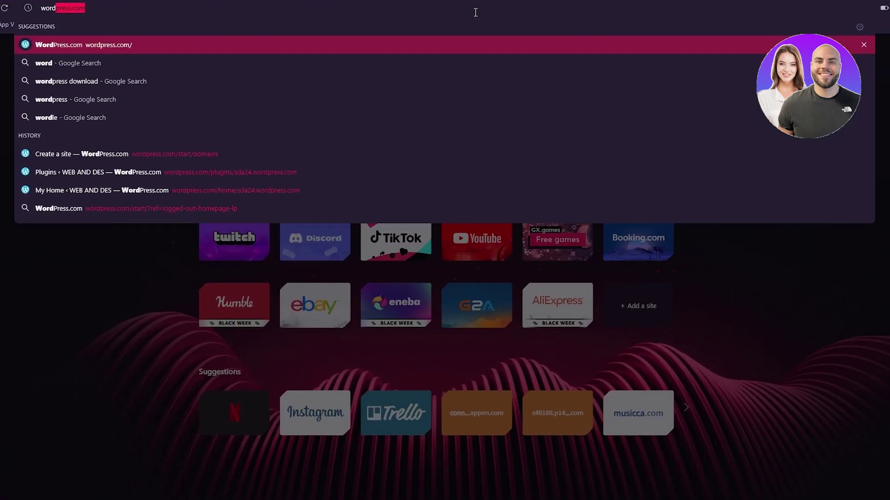
key("Return")
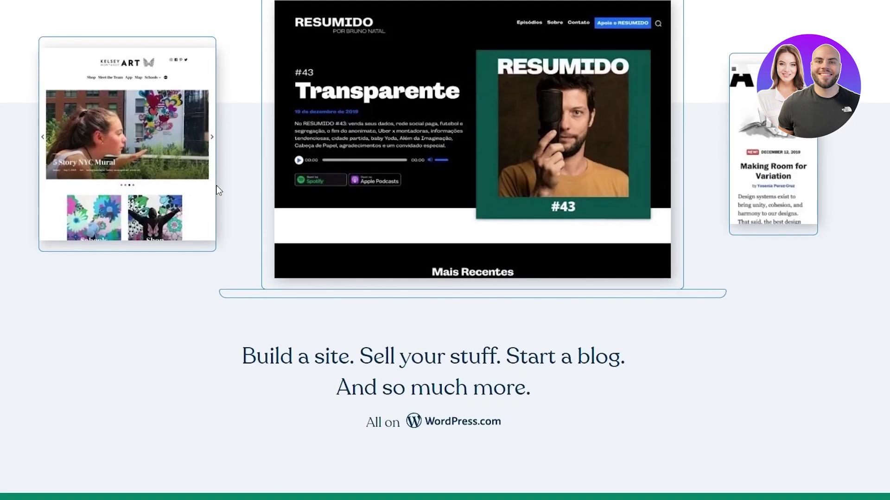
- Scroll up and down through the WordPress.com homepage sections to see what it offers
scroll(217, 186, "down", 8)
scroll(217, 185, "up", 15)
scroll(217, 186, "down", 9)
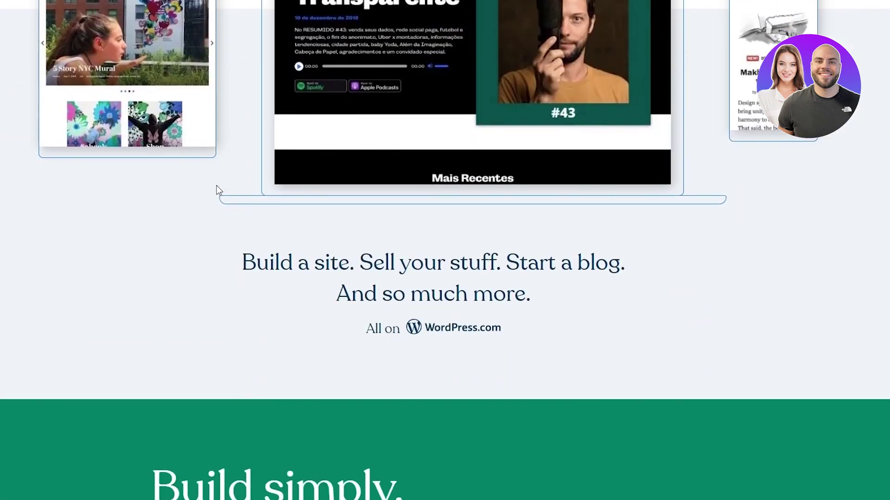
scroll(216, 185, "down", 8)
scroll(216, 185, "up", 16)
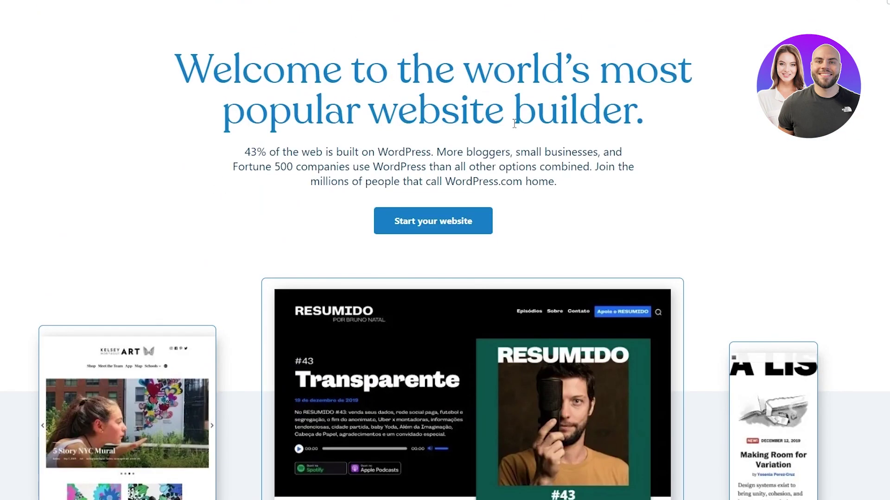
scroll(343, 227, "down", 10)
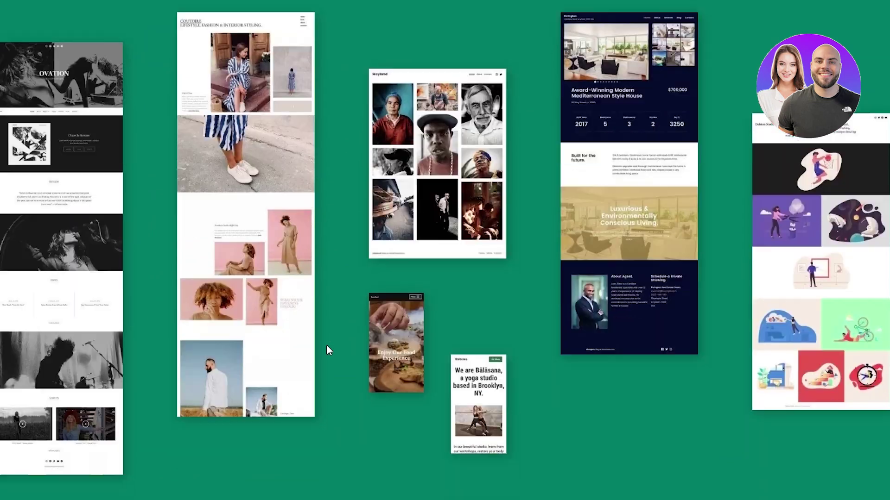
scroll(328, 351, "up", 5)
scroll(328, 351, "down", 10)
scroll(327, 351, "up", 3)
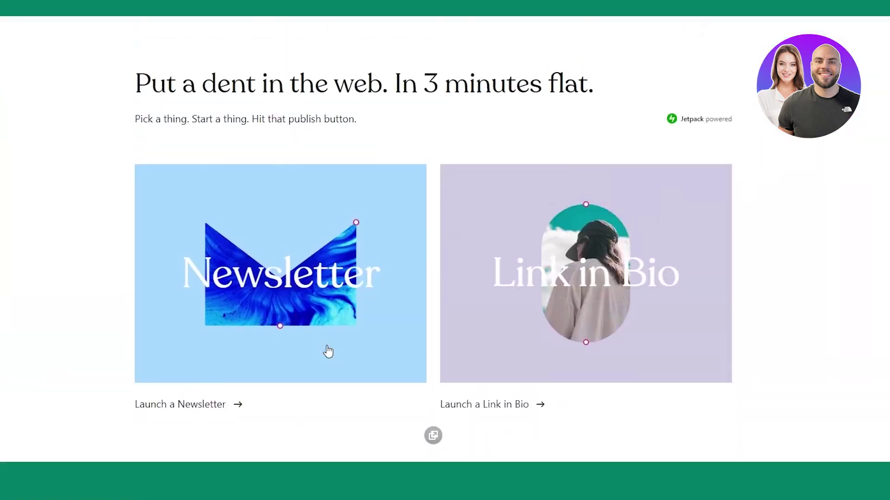
scroll(327, 350, "down", 4)
scroll(328, 351, "up", 5)
scroll(327, 350, "down", 2)
scroll(328, 350, "up", 3)
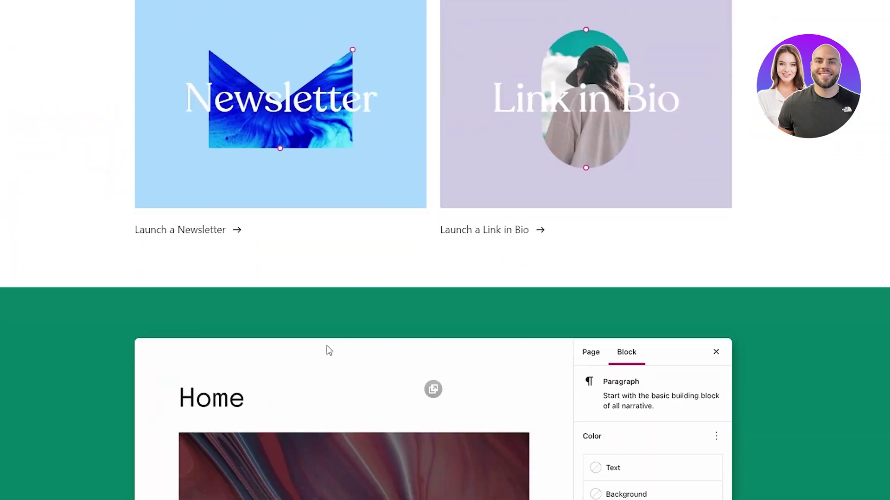
scroll(327, 349, "down", 12)
scroll(328, 345, "down", 15)
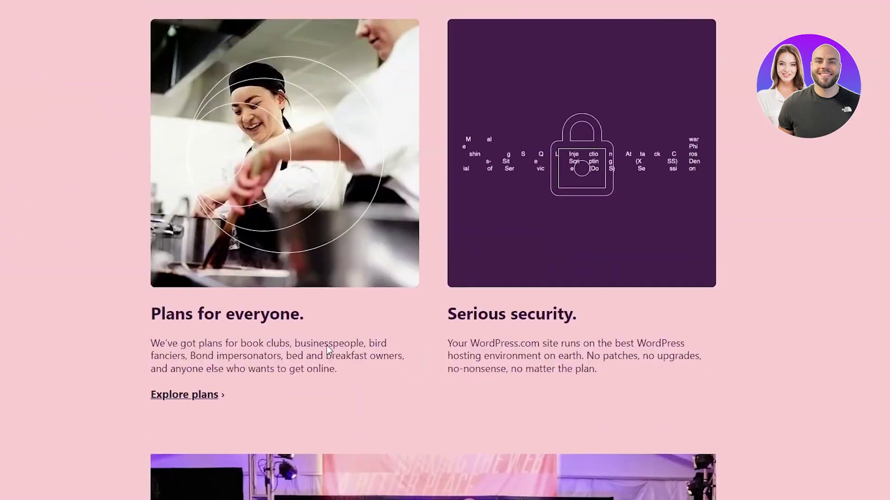
scroll(328, 345, "up", 20)
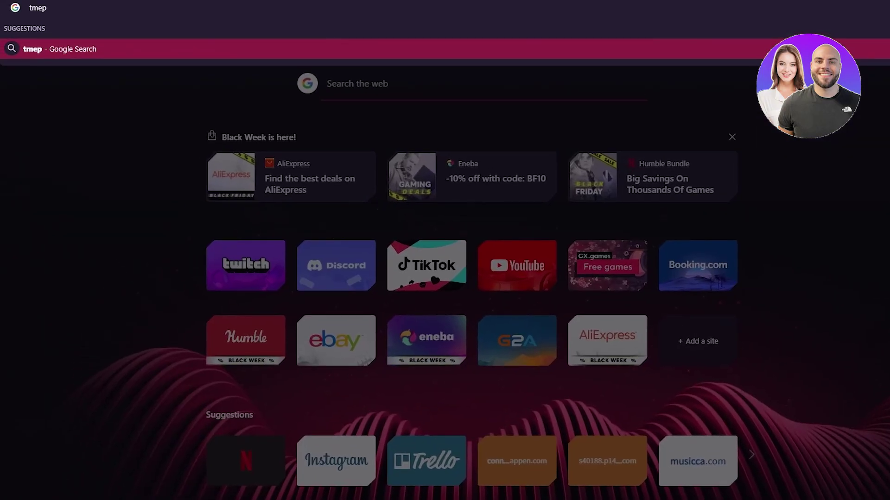
- Open temp-mail.org for a disposable address and enter a username on the signup form
type("tem")
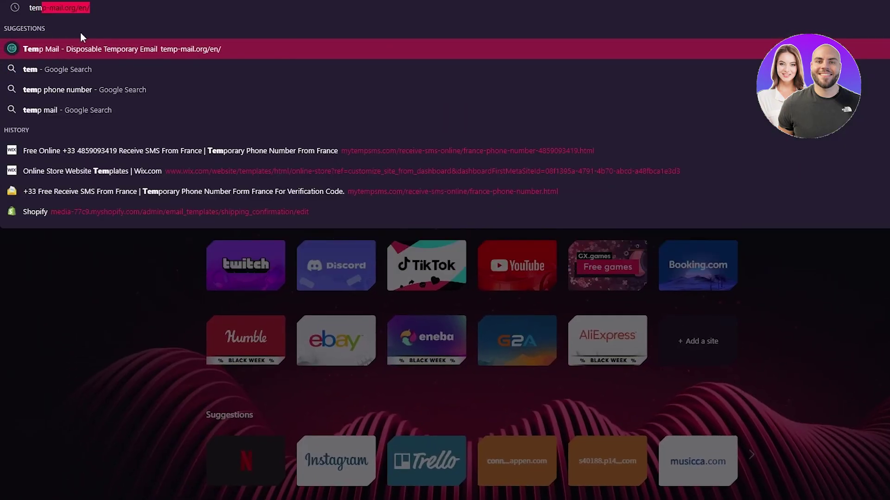
left_click(97, 54)
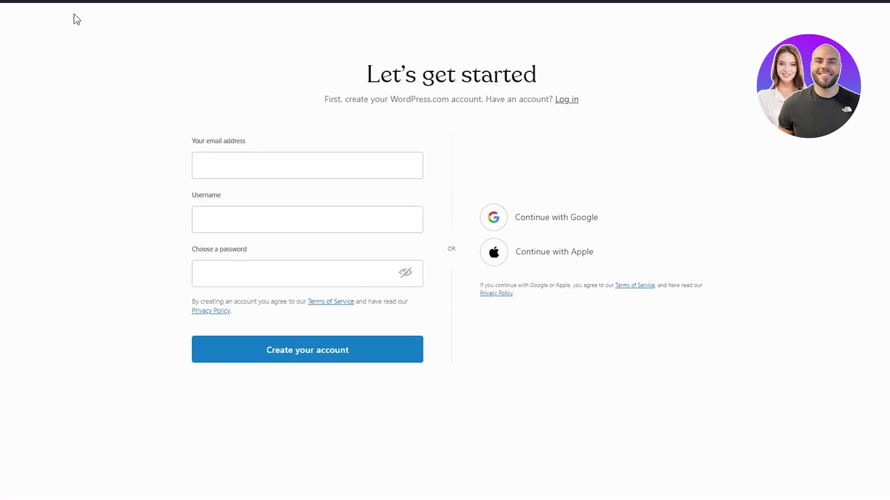
left_click(249, 218)
type("asoduoqwnembas076")
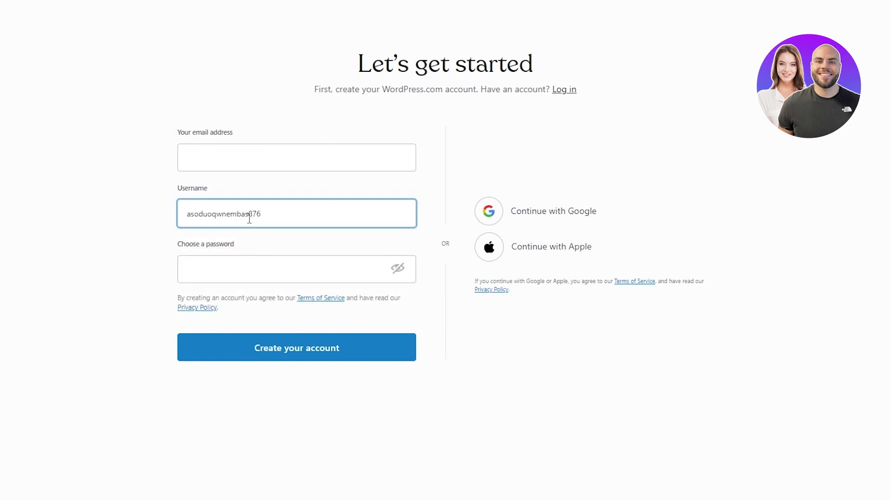
left_click(239, 262)
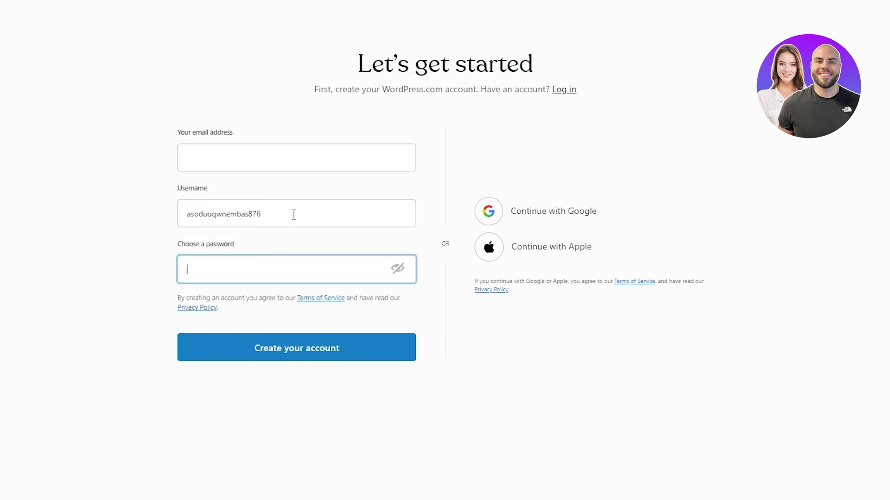
left_click_drag(294, 213, 149, 230)
left_click(153, 229)
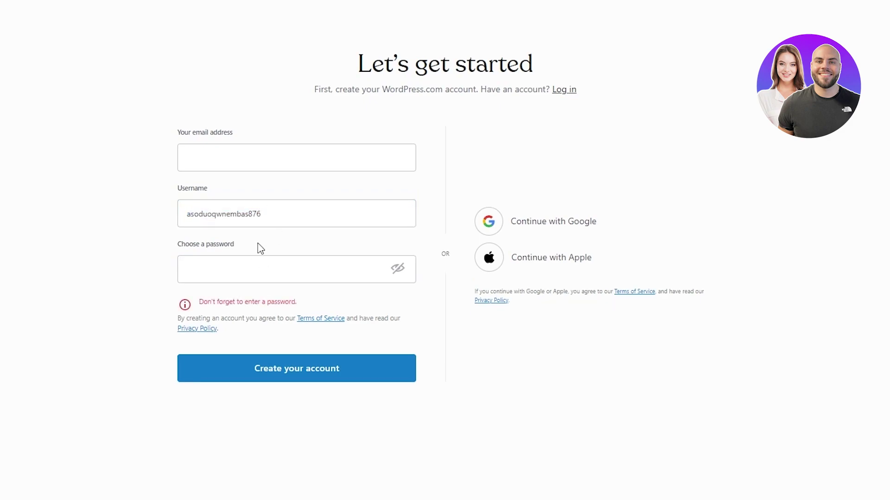
left_click_drag(284, 212, 45, 230)
left_click(97, 225)
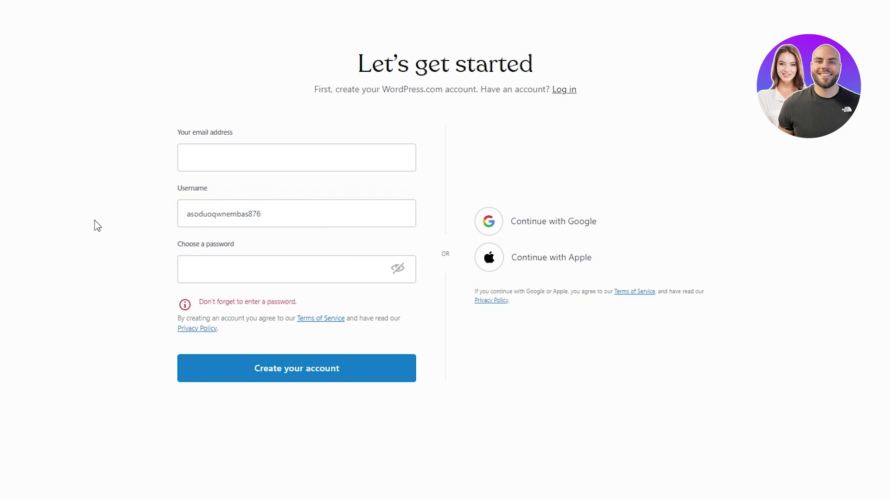
- Enter an account password, paste the temporary email address, and create the account
left_click(213, 260)
type("asdasdasd")
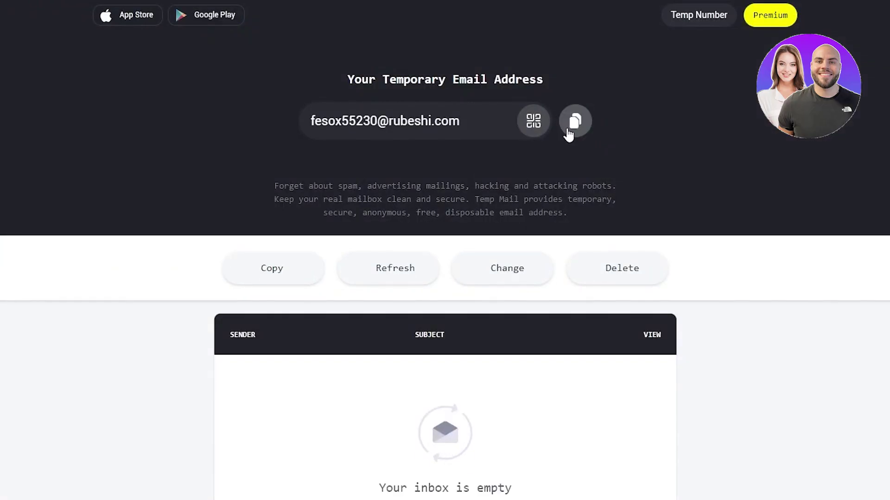
left_click(573, 123)
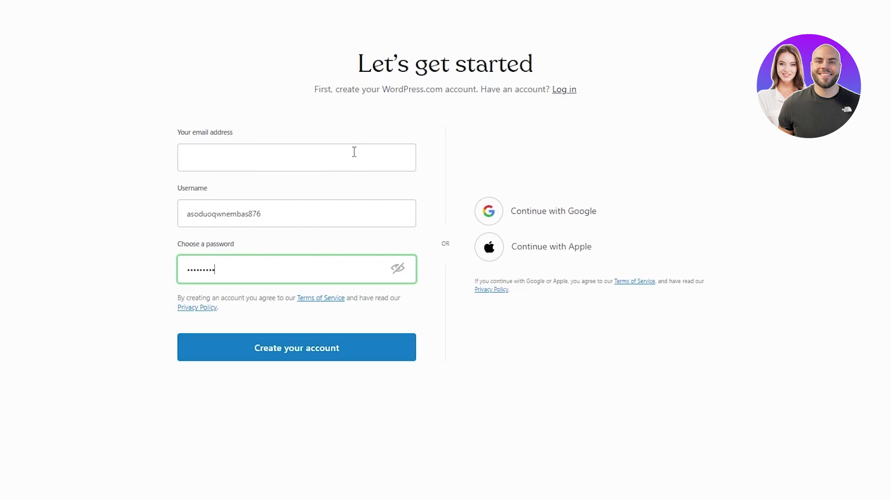
left_click(354, 152)
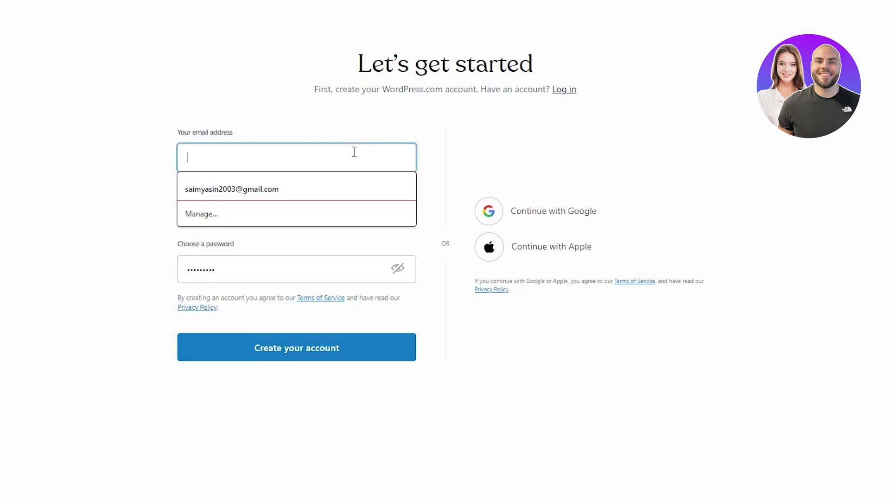
key("ctrl+v")
key("ctrl+a")
key("BackSpace")
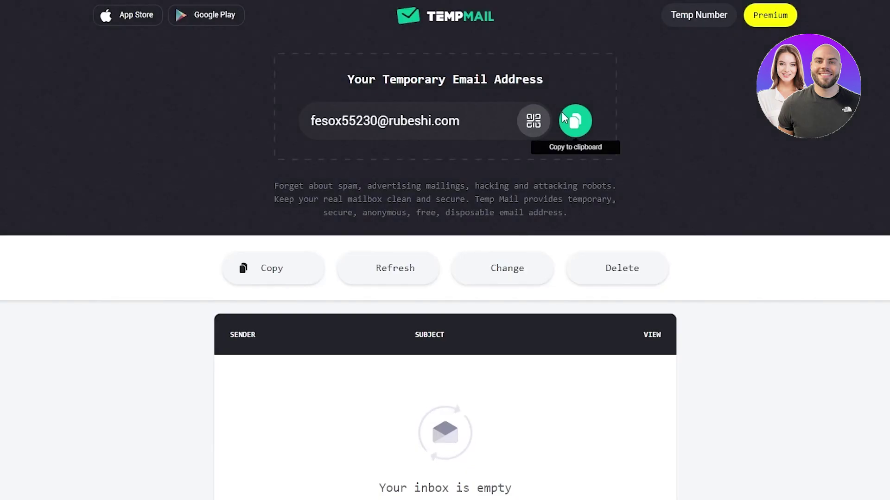
left_click(567, 120)
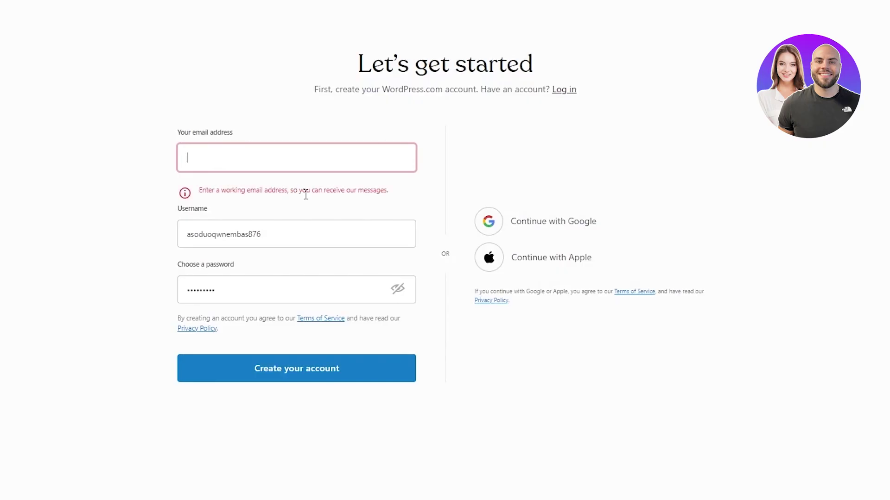
key("ctrl+v")
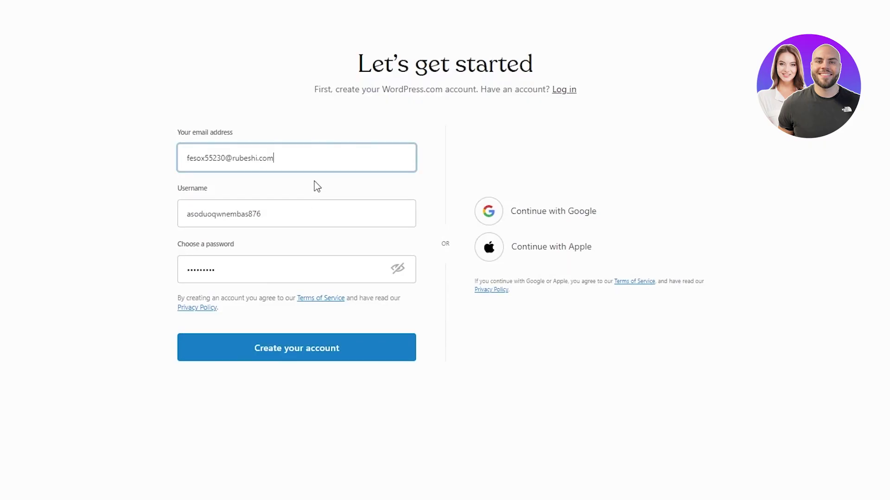
left_click(282, 348)
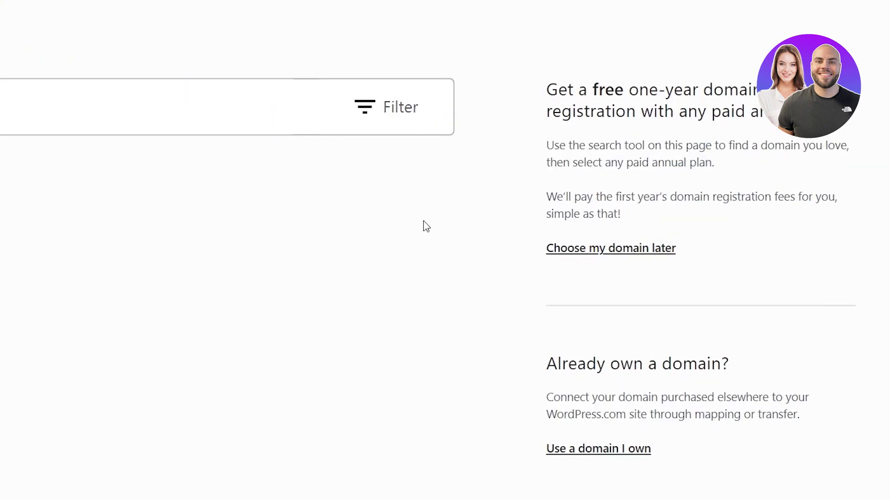
- Search domain names for 'cookie' and scroll through the suggested results
left_click(13, 125)
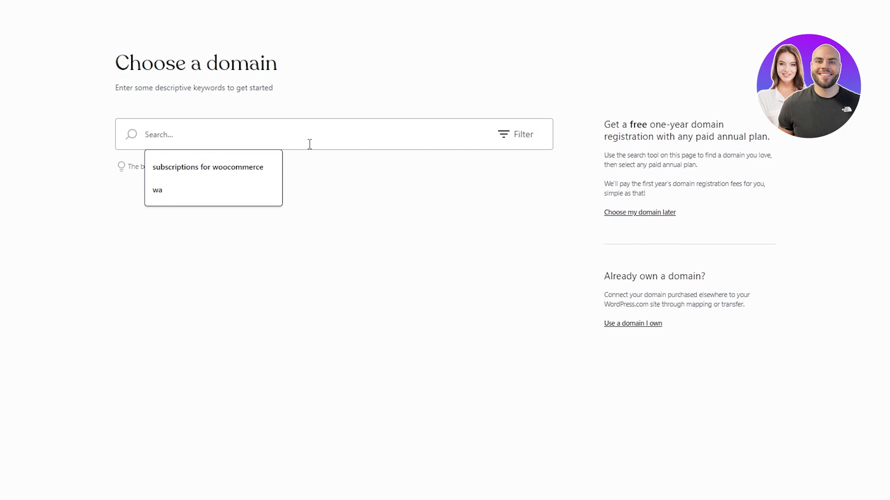
type("cookie")
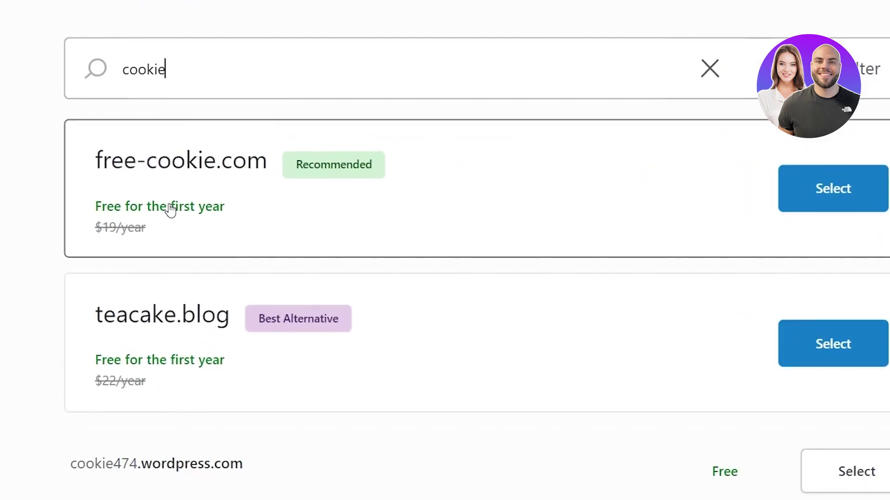
scroll(292, 196, "down", 3)
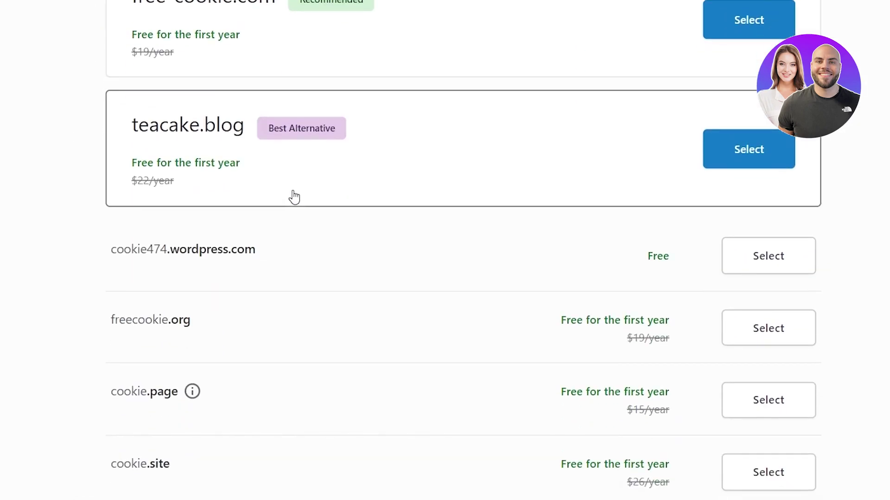
scroll(268, 156, "down", 3)
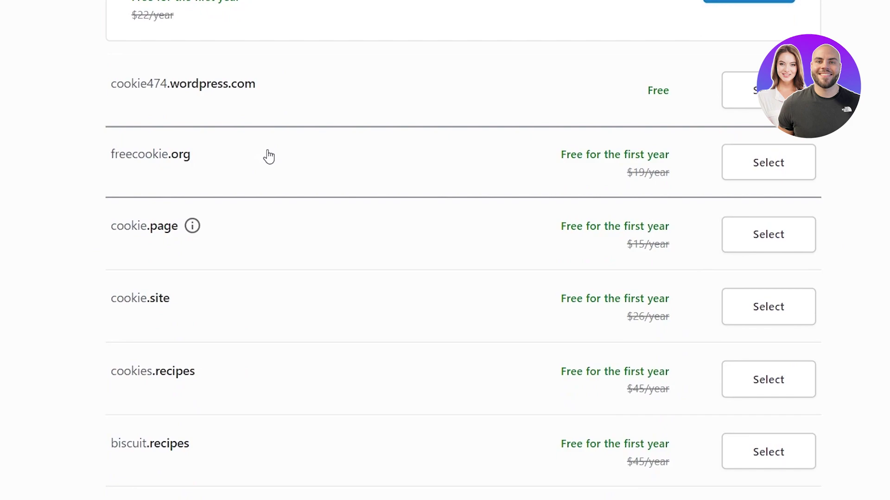
scroll(268, 157, "down", 2)
scroll(196, 263, "down", 2)
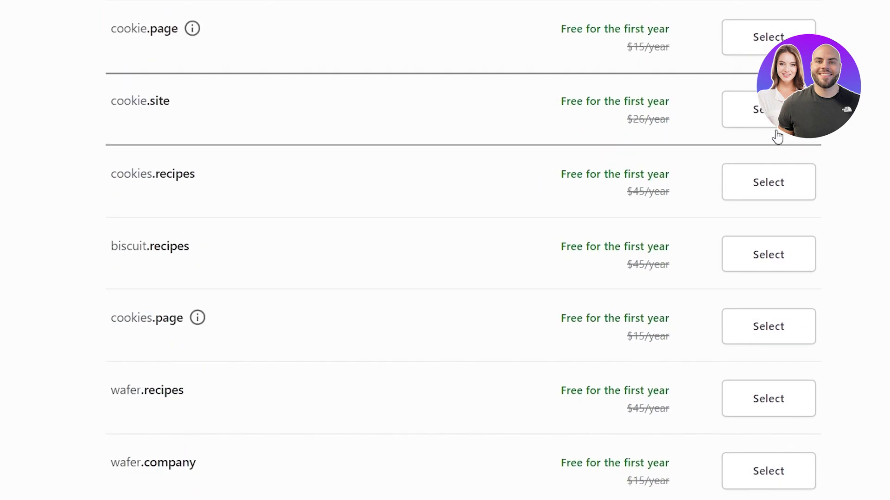
scroll(777, 137, "up", 1)
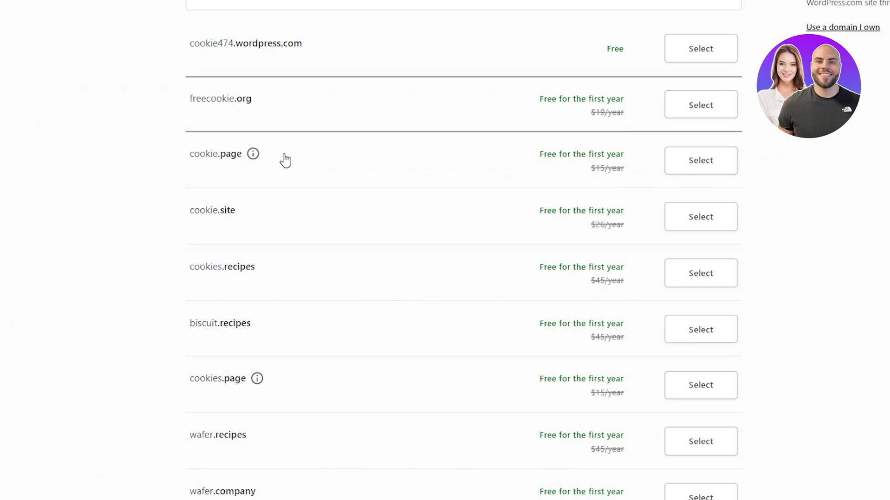
scroll(102, 28, "up", 8)
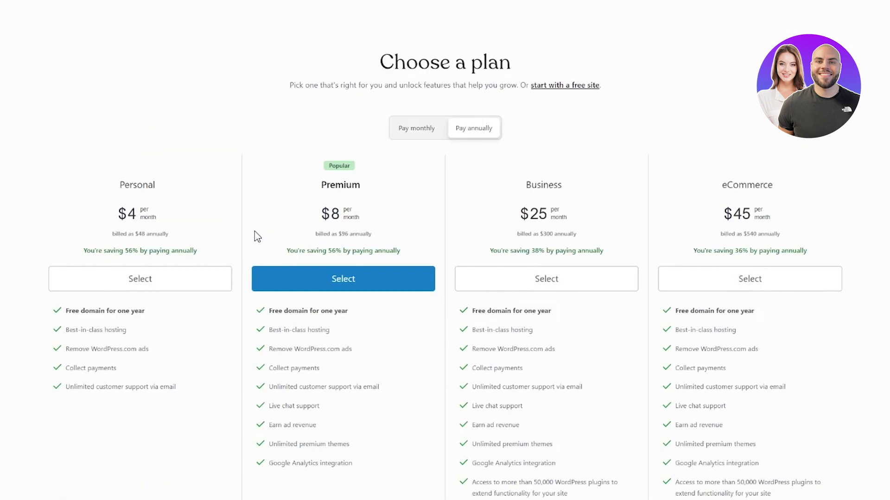
- Scroll through the Personal, Premium, Business and eCommerce plan comparison before continuing free
scroll(360, 191, "down", 2)
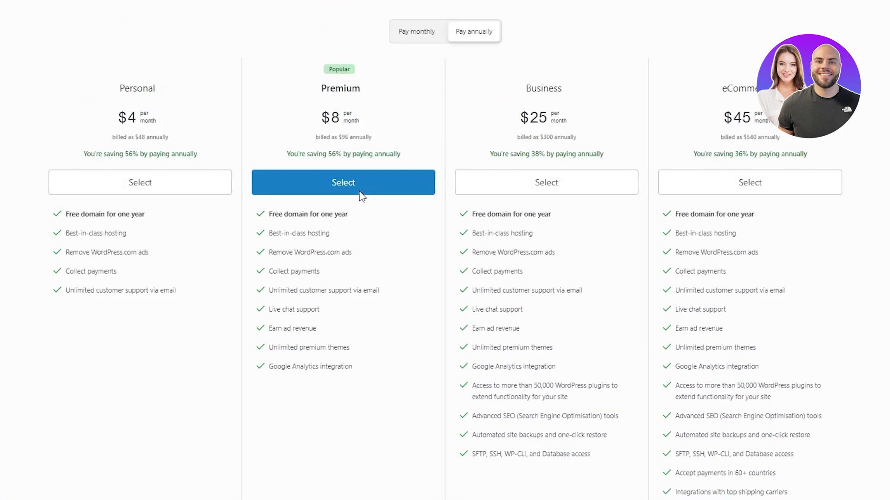
scroll(104, 218, "up", 2)
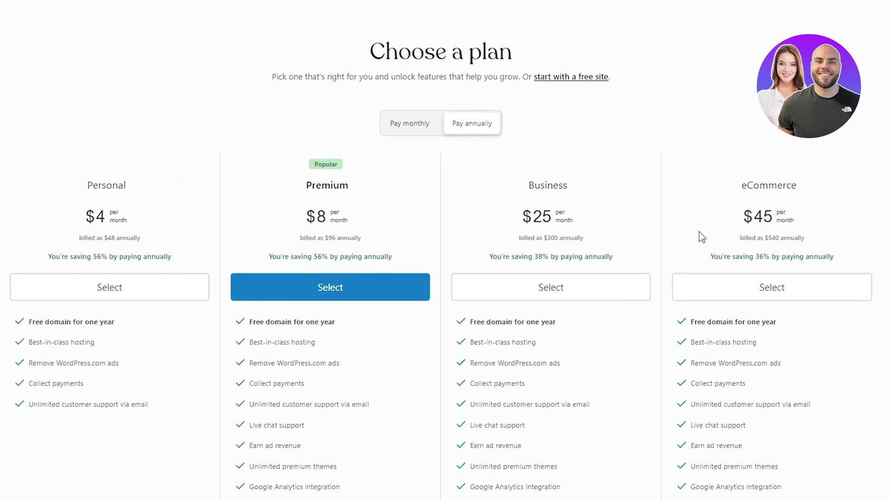
scroll(738, 370, "down", 5)
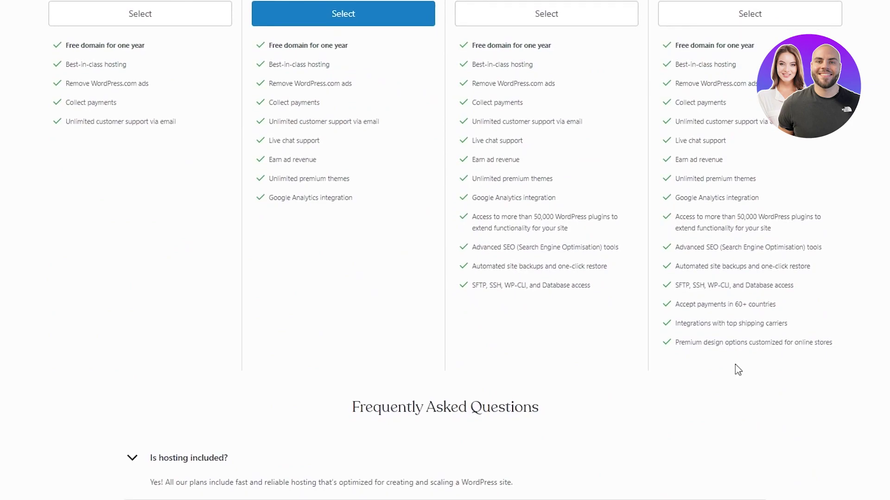
scroll(559, 241, "up", 5)
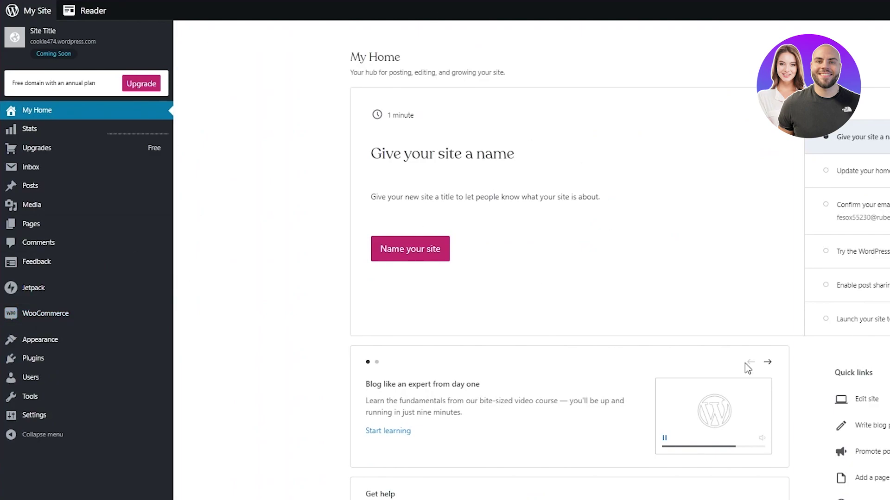
scroll(715, 300, "down", 4)
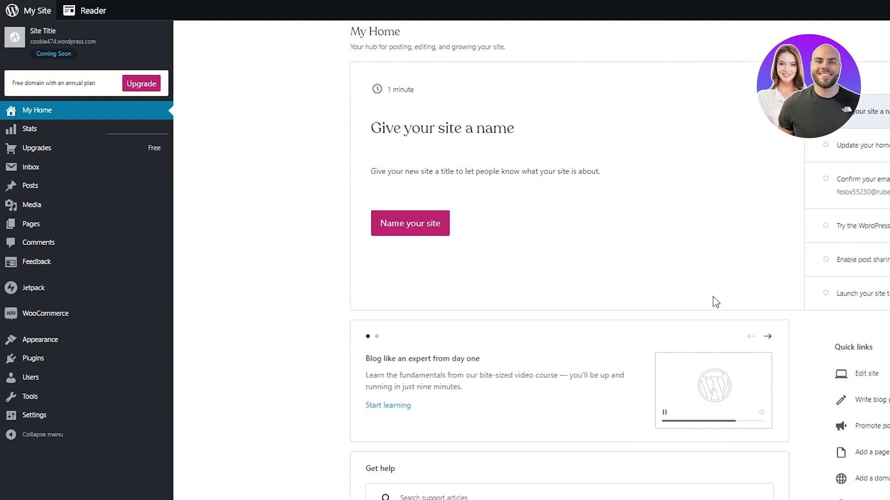
scroll(715, 302, "up", 4)
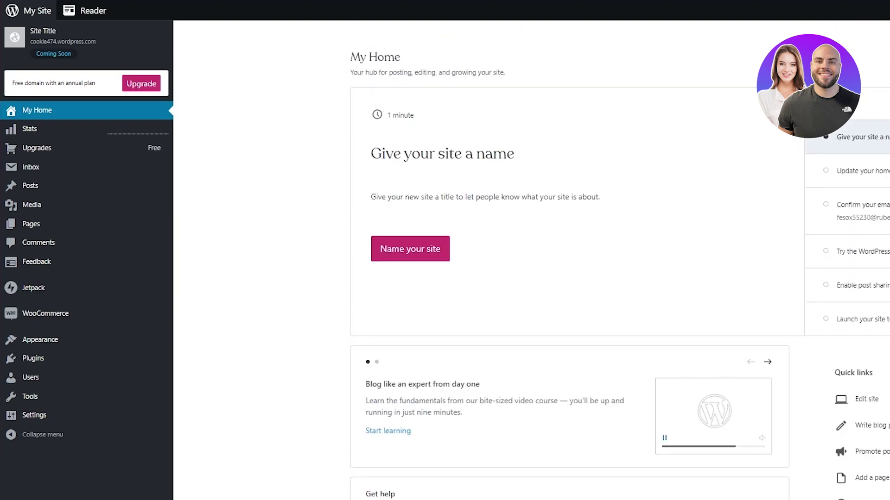
scroll(376, 310, "down", 2)
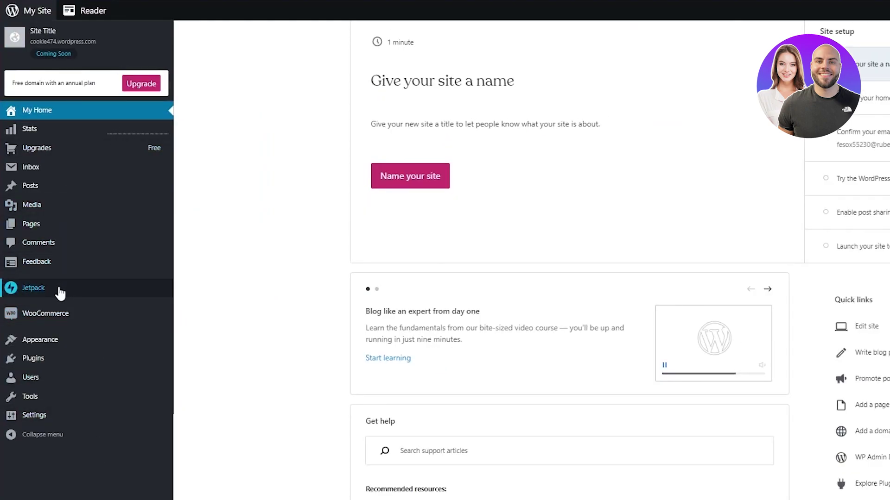
- Open WooCommerce from the sidebar to reach its email-verification prompt, closing a stray context menu
left_click(49, 325)
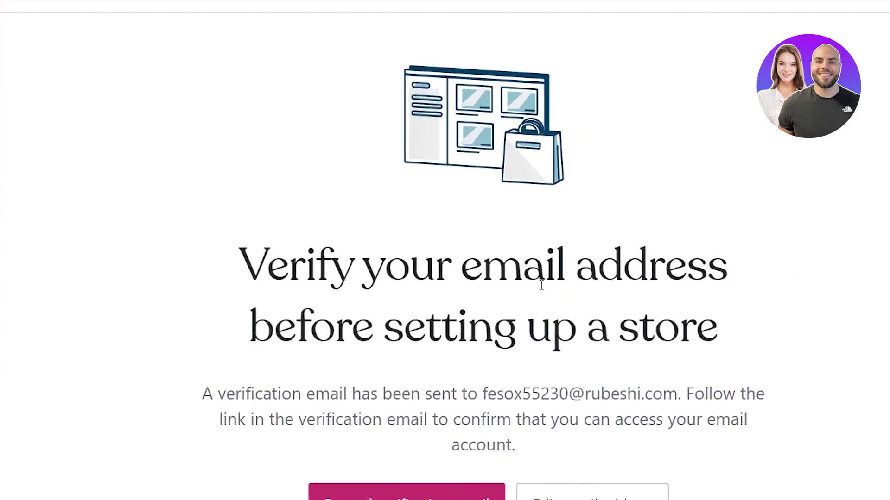
right_click(401, 316)
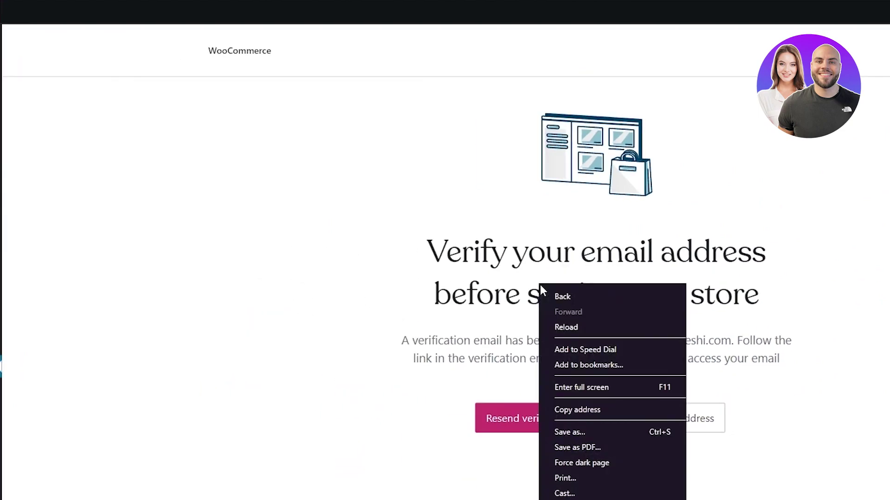
left_click(381, 331)
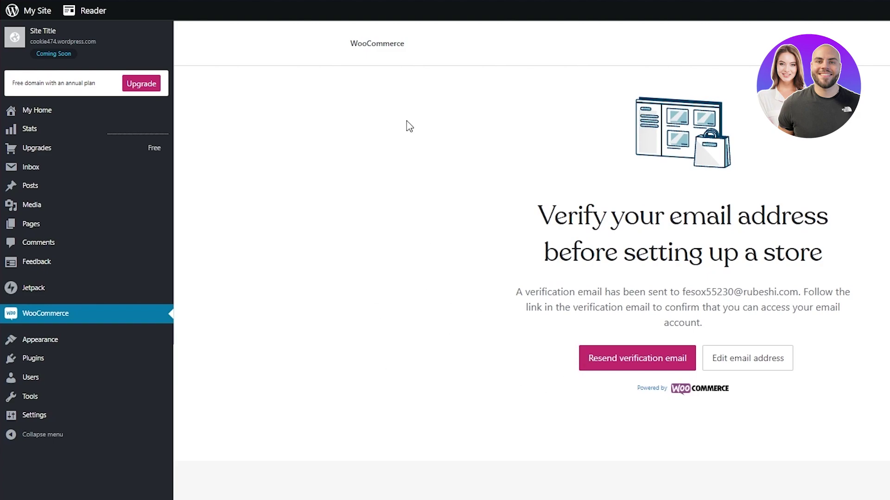
scroll(281, 404, "down", 2)
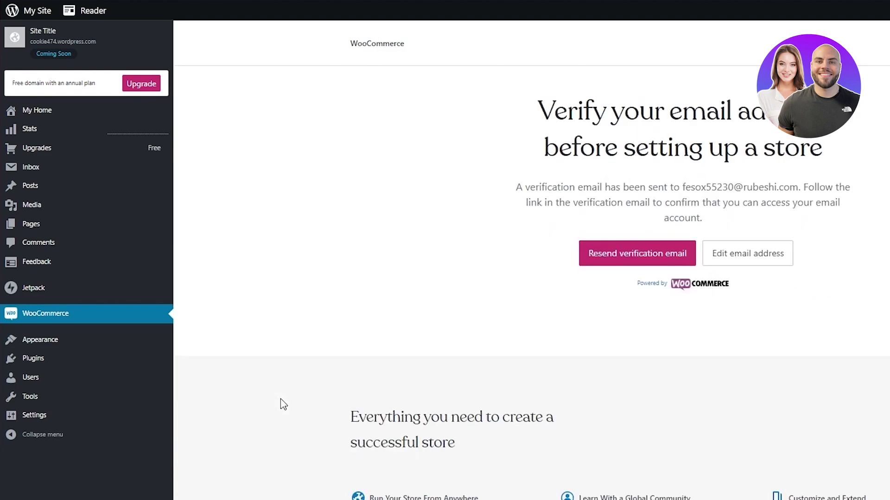
scroll(283, 404, "up", 2)
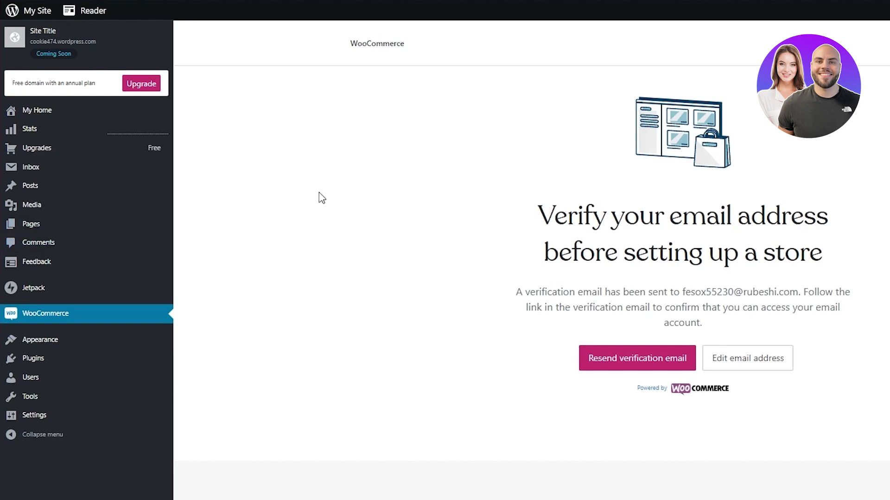
- Open Pages and browse the layout gallery for the Coming Soon layout
mouse_move(84, 224)
left_click(70, 227)
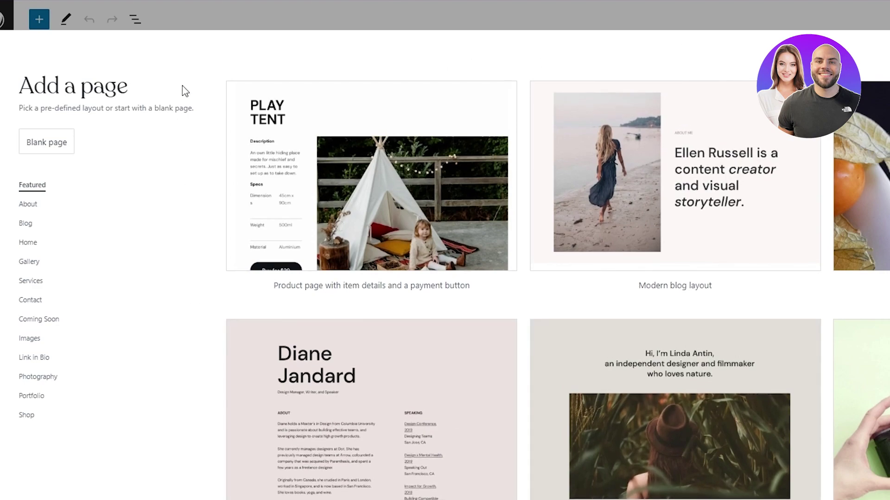
scroll(546, 278, "down", 4)
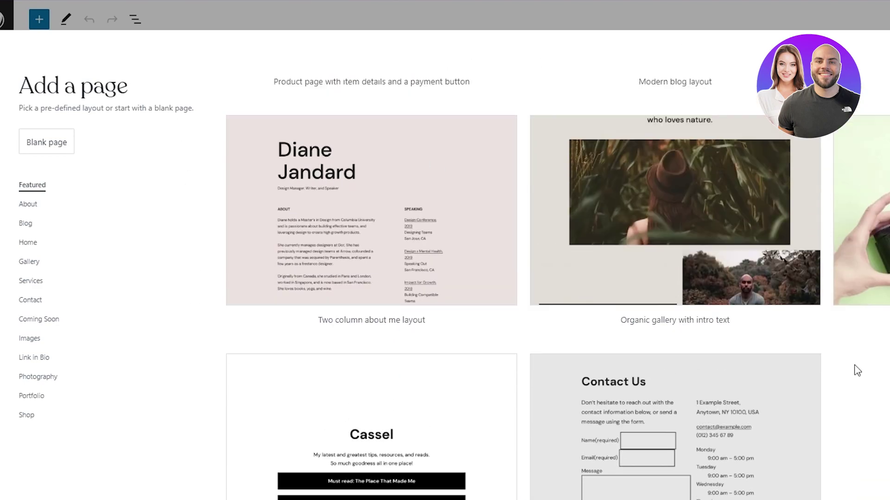
scroll(857, 371, "up", 4)
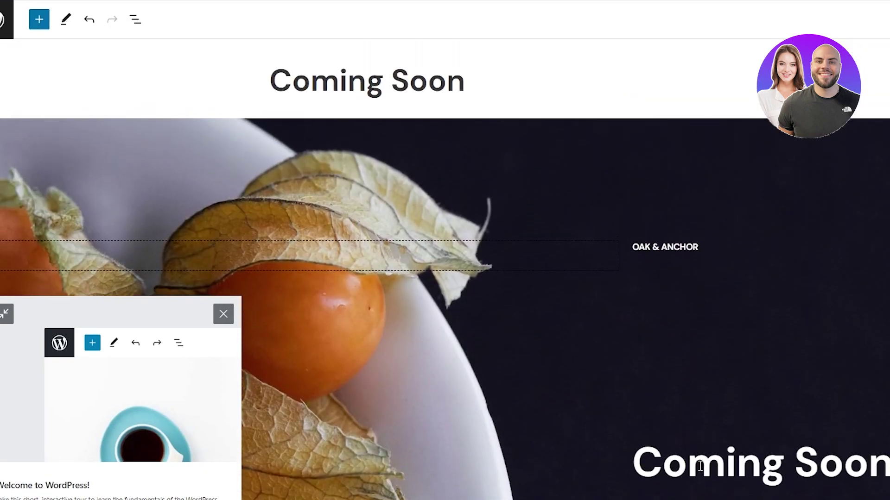
- Replace the page title 'Coming Soon' with 'Cookie'
double_click(700, 466)
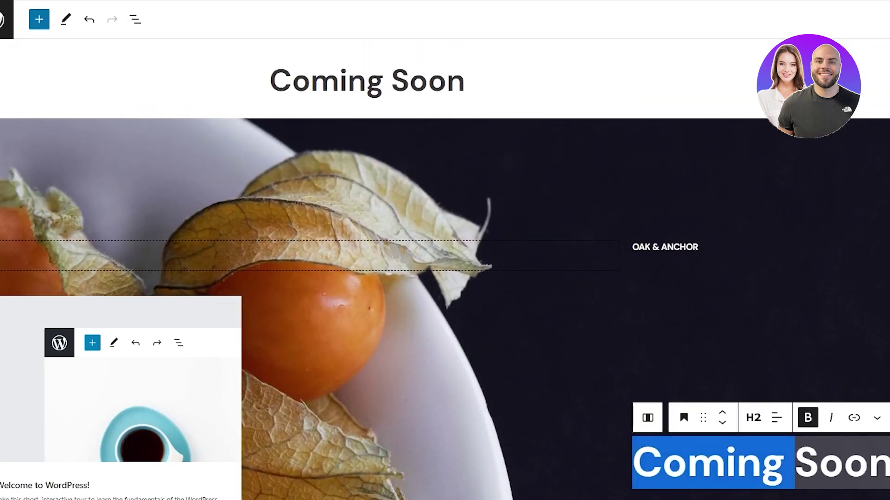
left_click(759, 370)
left_click(412, 81)
left_click(473, 87)
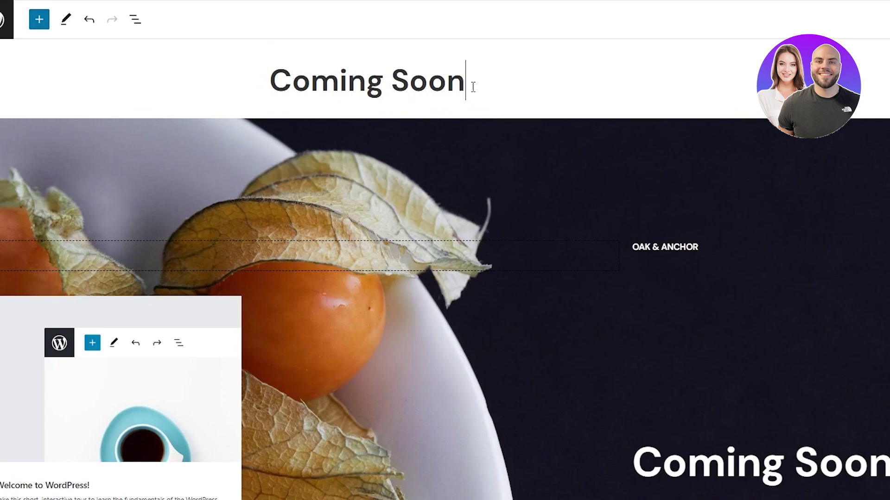
left_click_drag(465, 75, 303, 88)
type("okie")
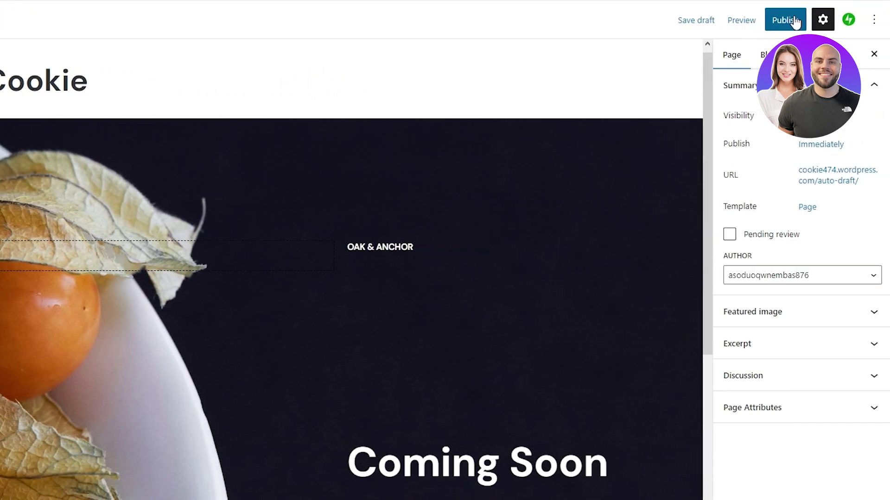
- Publish the Cookie page and view it live
left_click(794, 19)
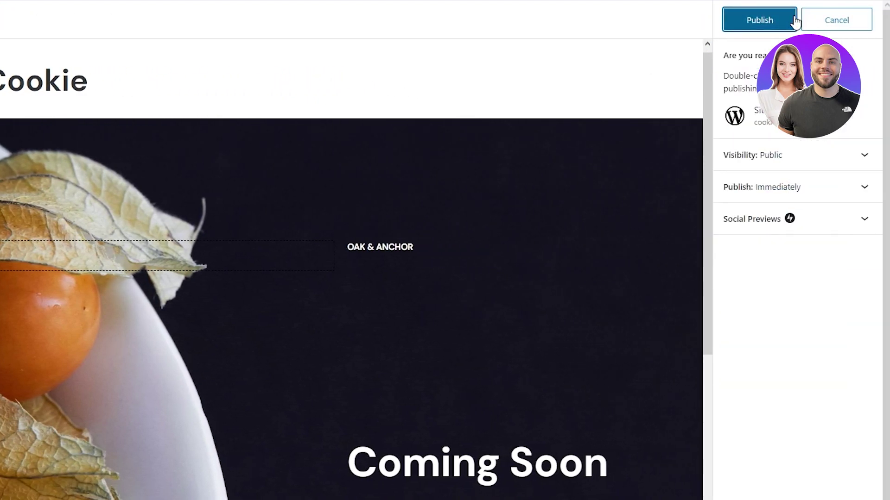
left_click(793, 20)
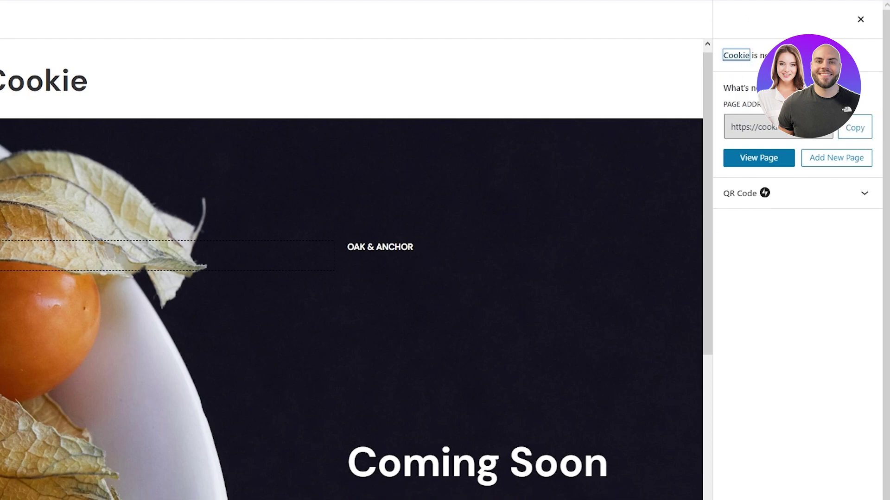
left_click(775, 161)
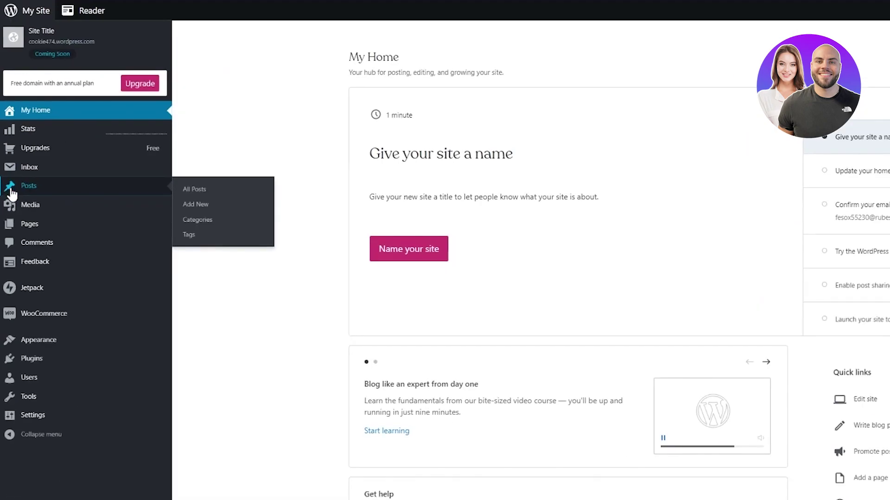
- Create a post titled 'First Post' with body 'Hi this is my first post for my page', fixing typos
left_click(11, 189)
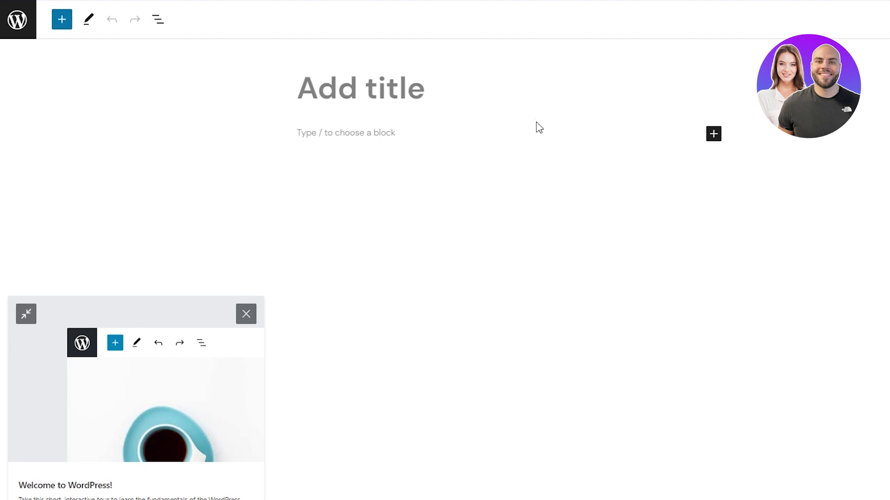
type("First")
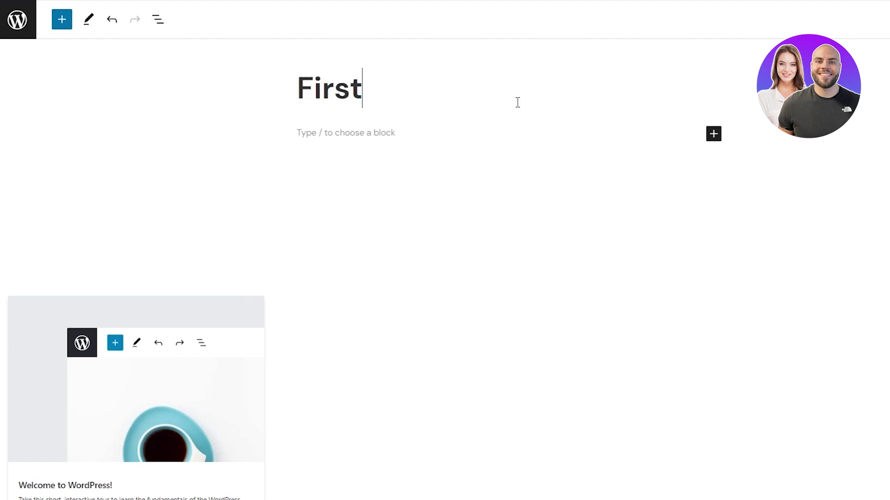
type(" Post")
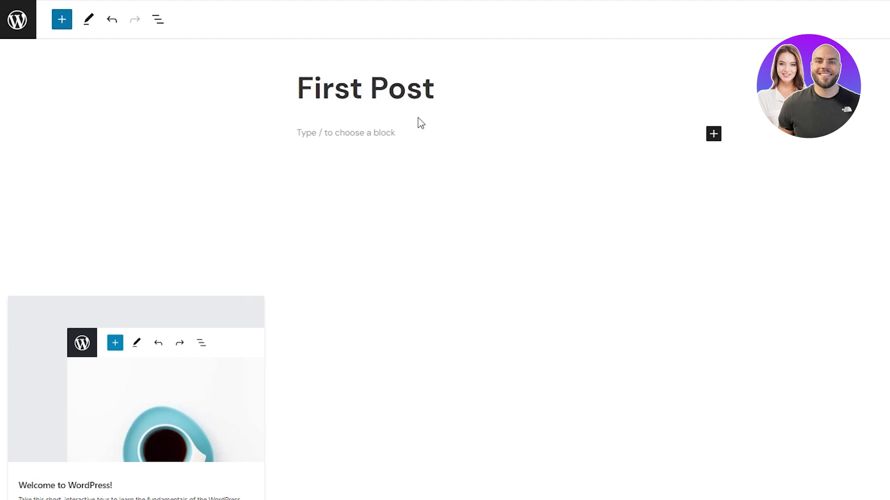
left_click(391, 129)
type("Hi this os")
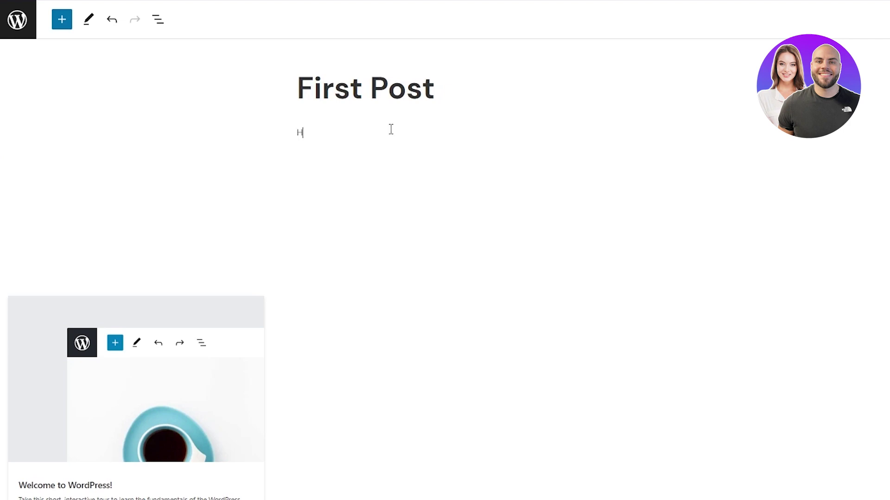
key("BackSpace")
key("BackSpace")
key("BackSpace")
type("is myfirst post fo")
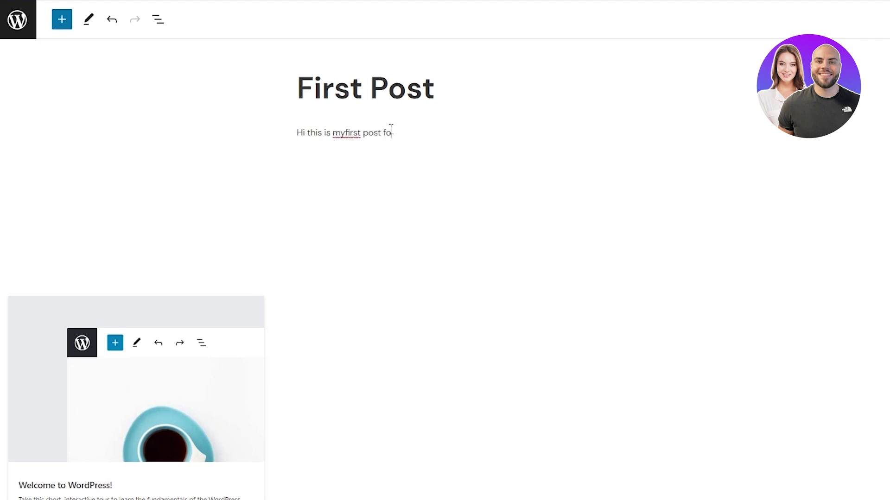
type("r my page")
left_click(346, 136)
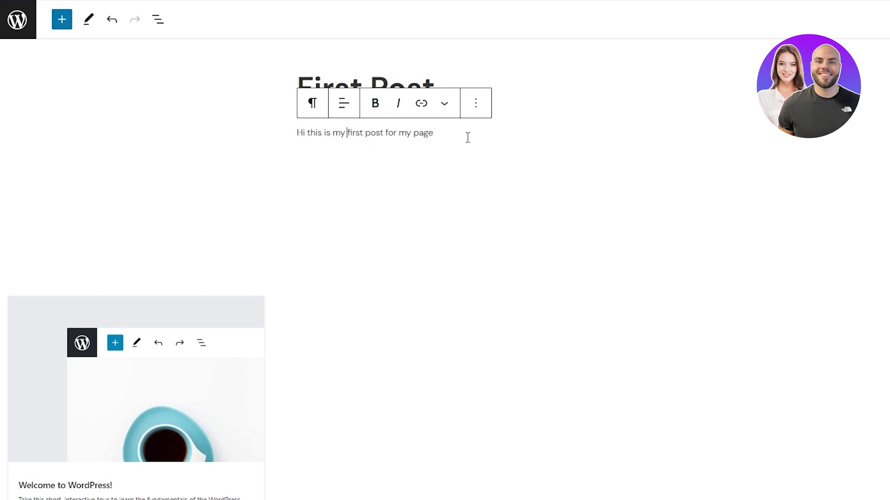
left_click_drag(467, 137, 510, 171)
left_click(513, 176)
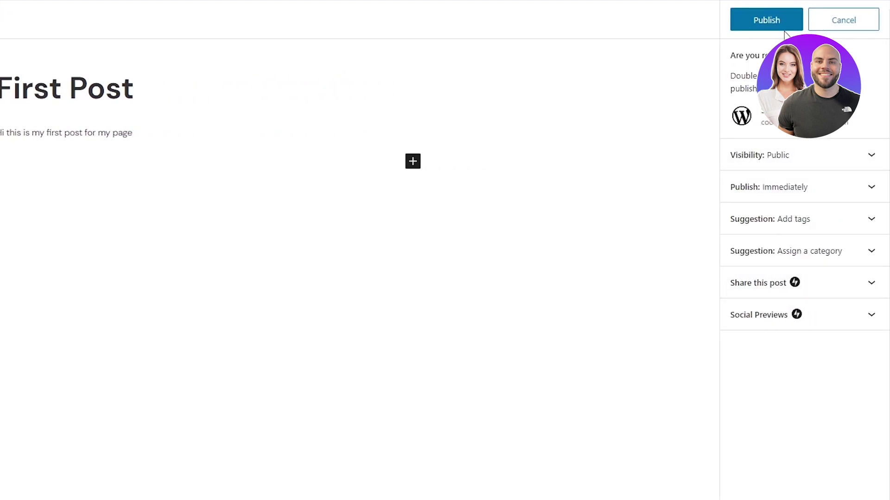
- Confirm publishing First Post and view it on the live site
left_click(777, 30)
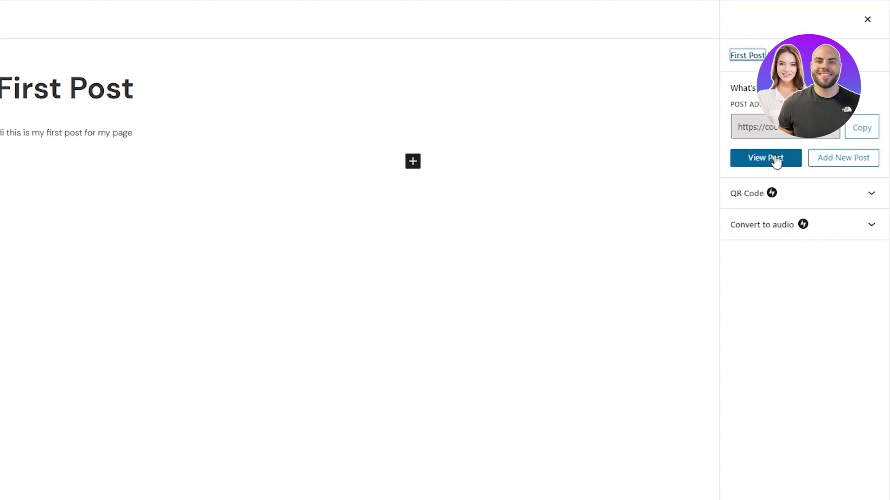
left_click(776, 161)
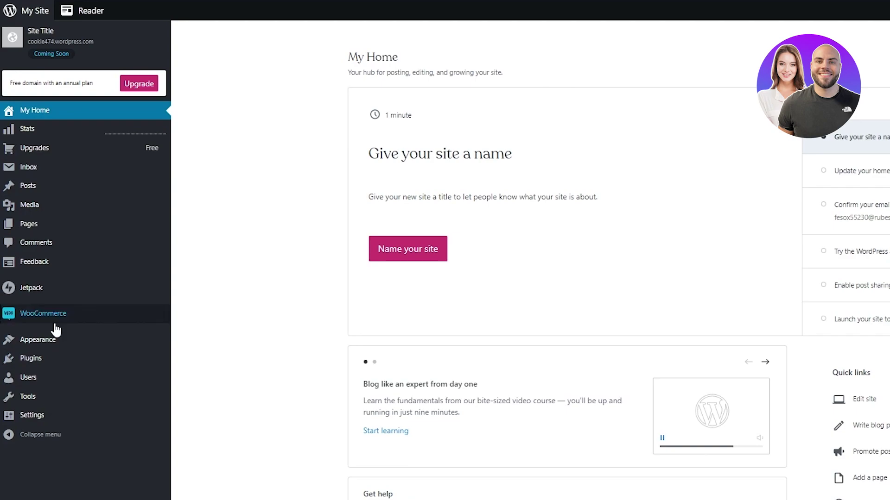
- Check the empty Media library, then view the Posts list showing First Post and Hello World!
left_click(33, 205)
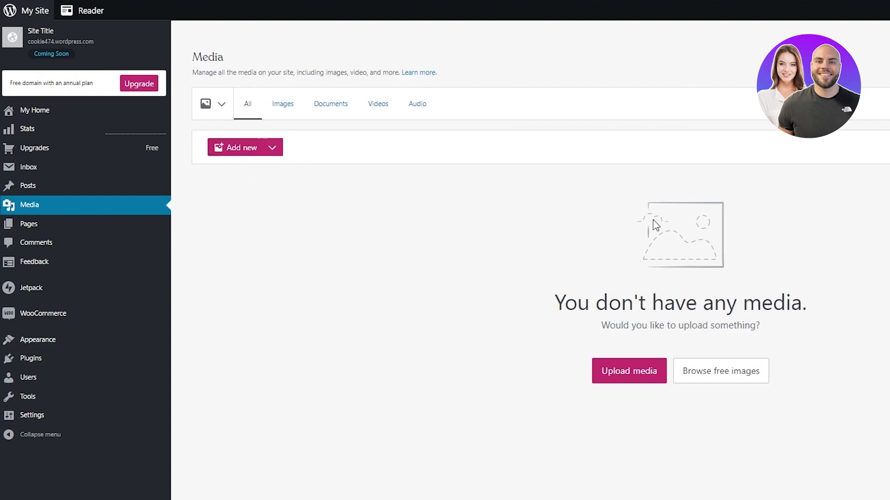
left_click(75, 193)
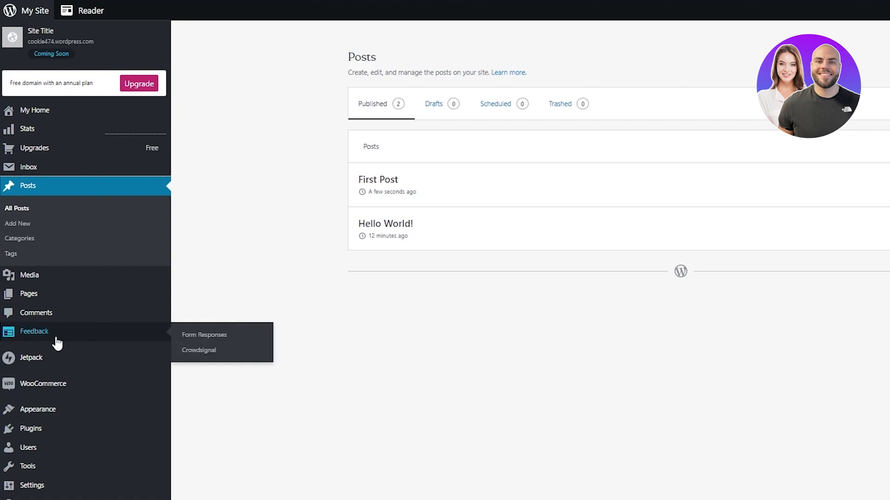
- Return to the WooCommerce page, which still shows the Verify your email address prompt
left_click(66, 383)
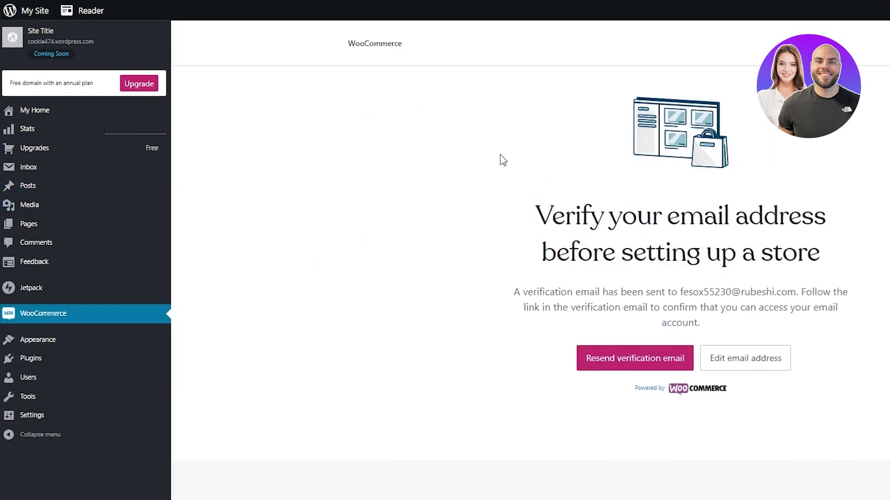